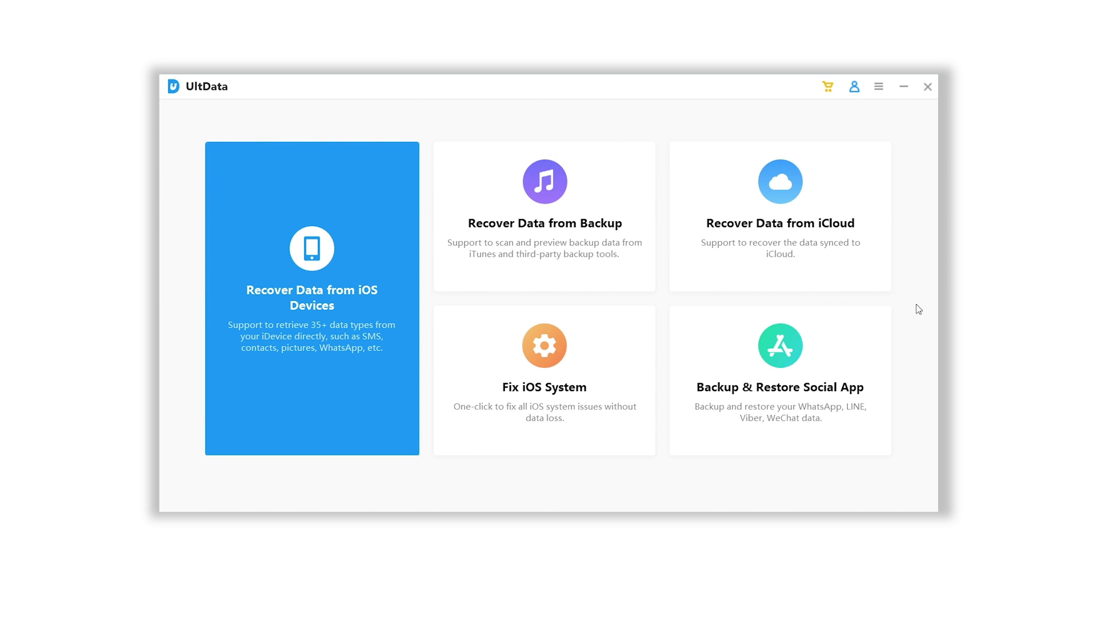
Scan the newest iPhone iTunes backup for contacts only, finding 14 contacts
{"action": "left_click", "coordinate": [629, 276]}
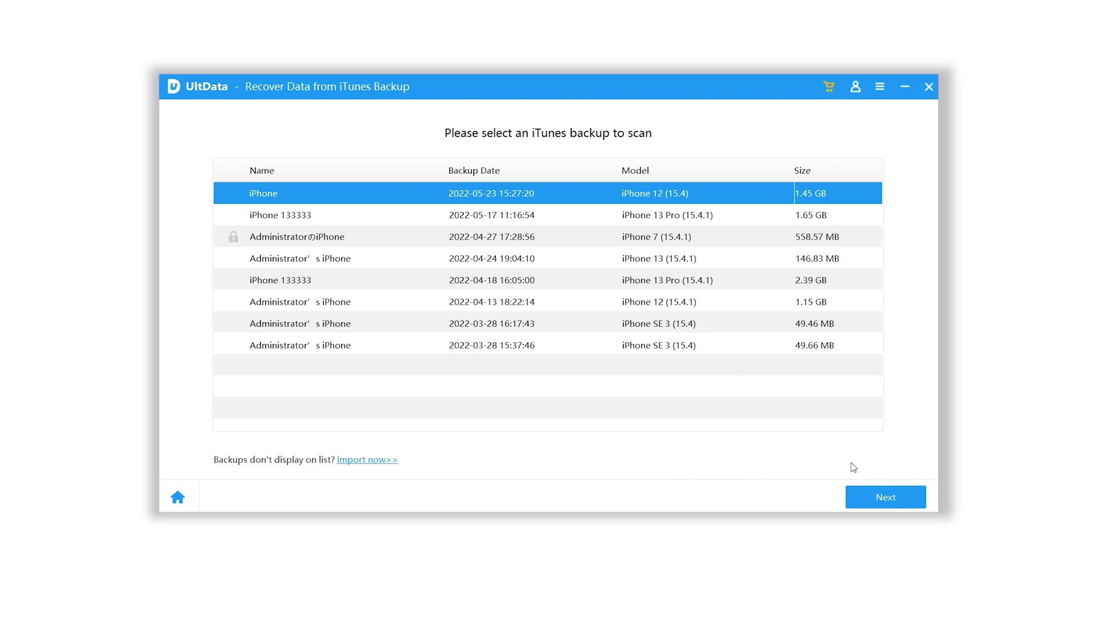
{"action": "left_click", "coordinate": [863, 499]}
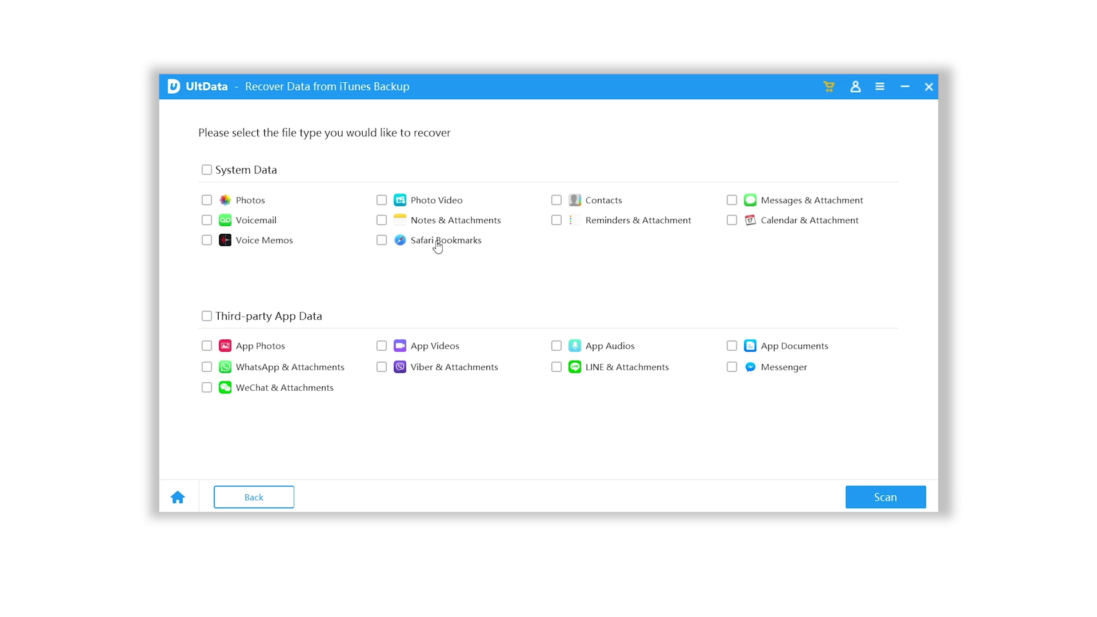
{"action": "left_click", "coordinate": [864, 502]}
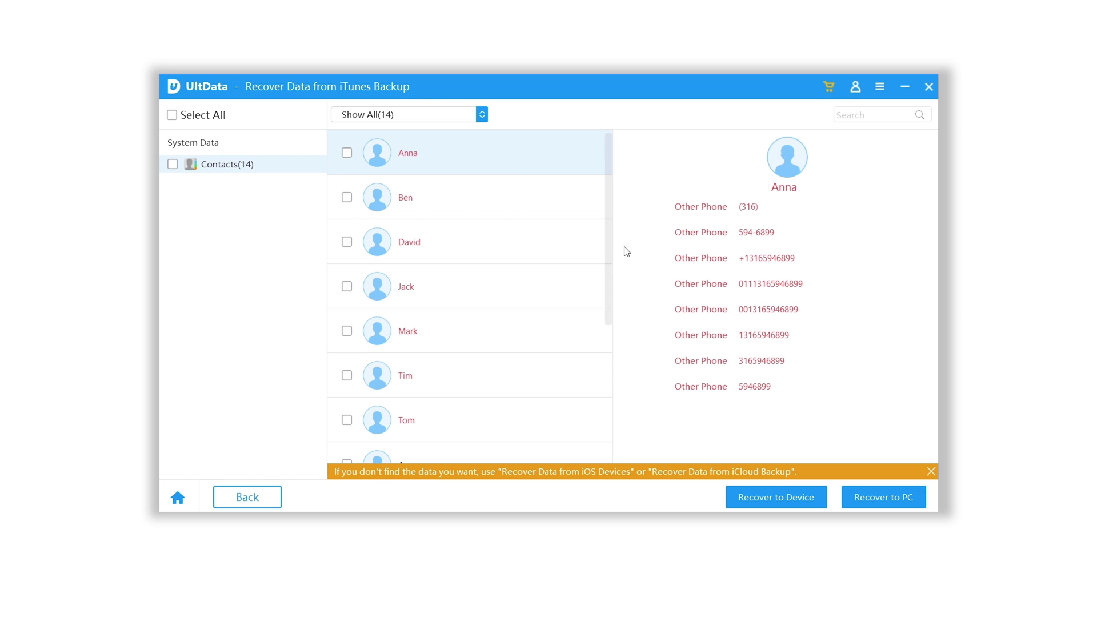
Select the backup contacts and recover them to the iPhone
{"action": "left_click", "coordinate": [348, 154]}
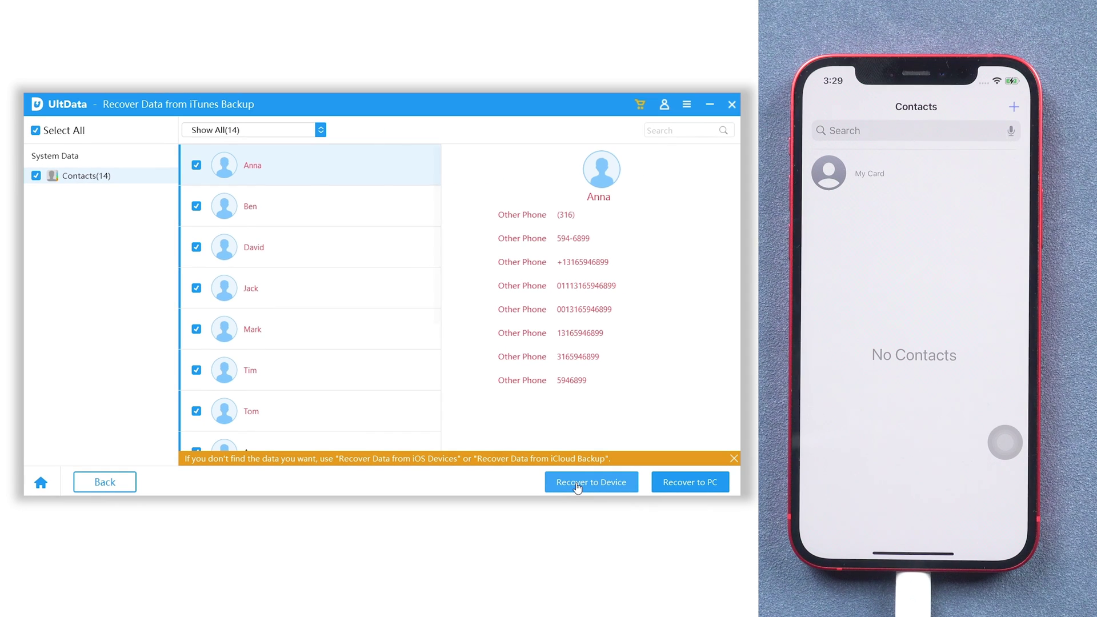
{"action": "left_click", "coordinate": [591, 480]}
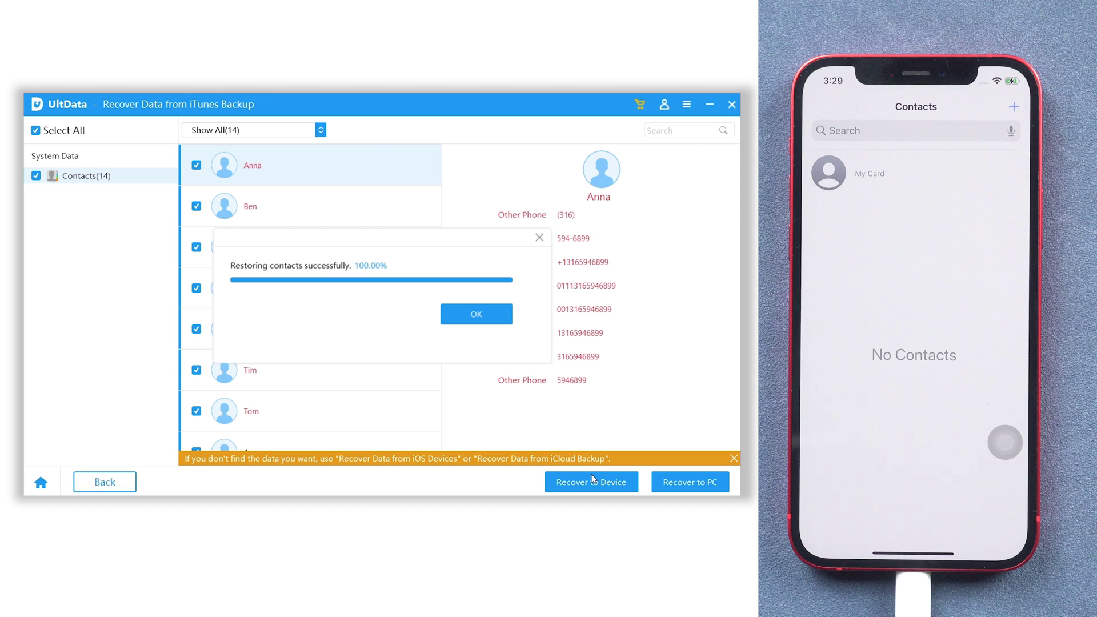